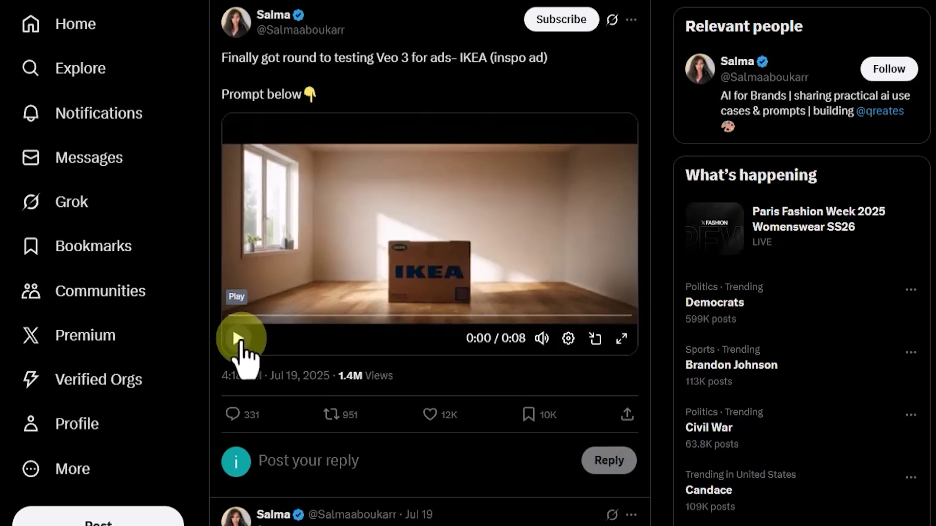
Step: Play the IKEA inspiration ad video in the X post
{"action": "left_click", "coordinate": [146, 352]}
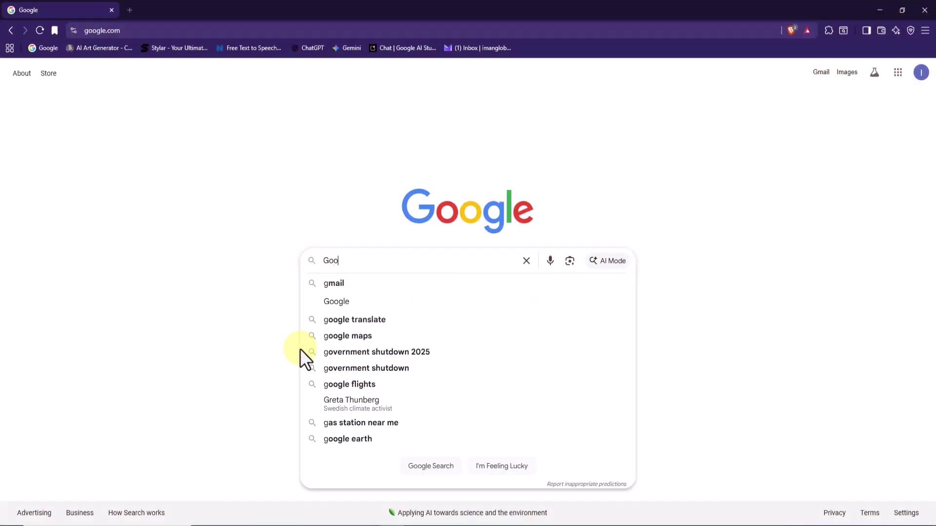
Step: Search 'Google Flow', open the Google Labs Flow page, and sign in with Google to start a project
{"action": "type", "text": "oogle Flow"}
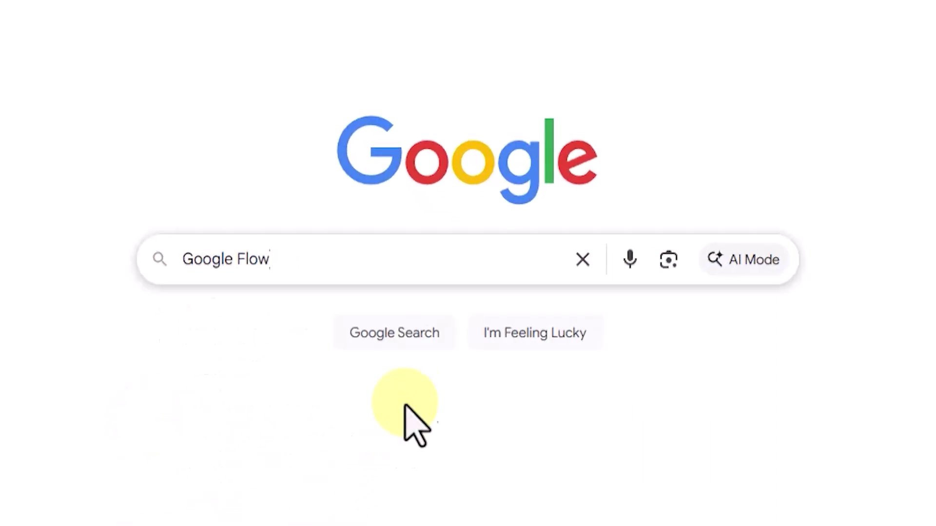
{"action": "left_click", "coordinate": [401, 335]}
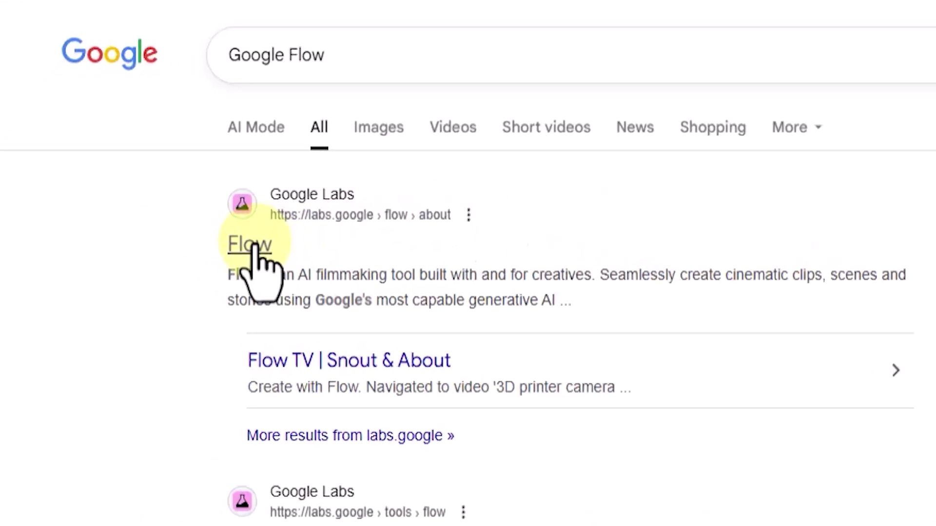
{"action": "left_click", "coordinate": [255, 244]}
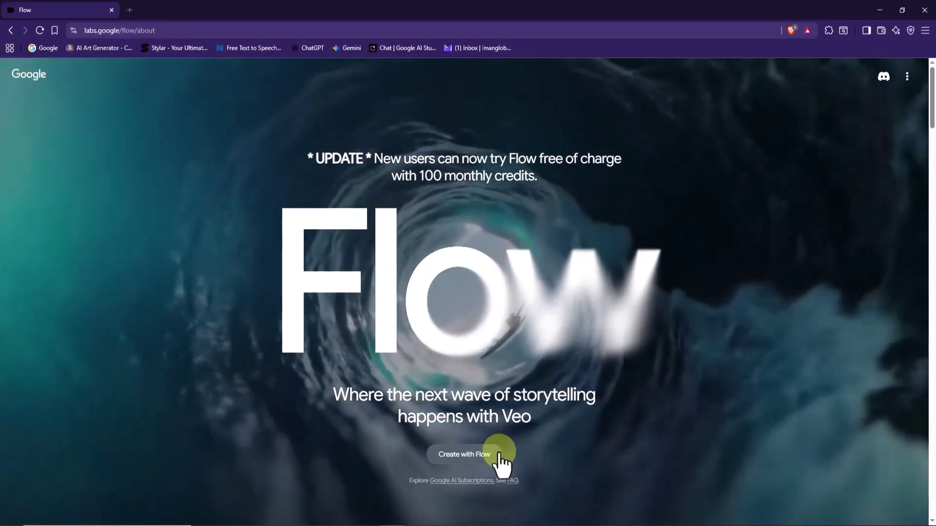
{"action": "left_click", "coordinate": [495, 456]}
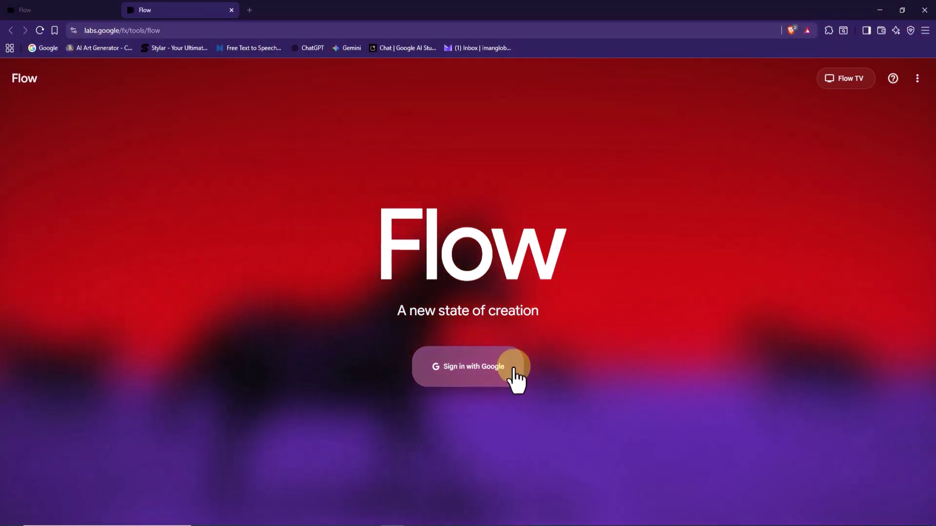
{"action": "left_click", "coordinate": [513, 368]}
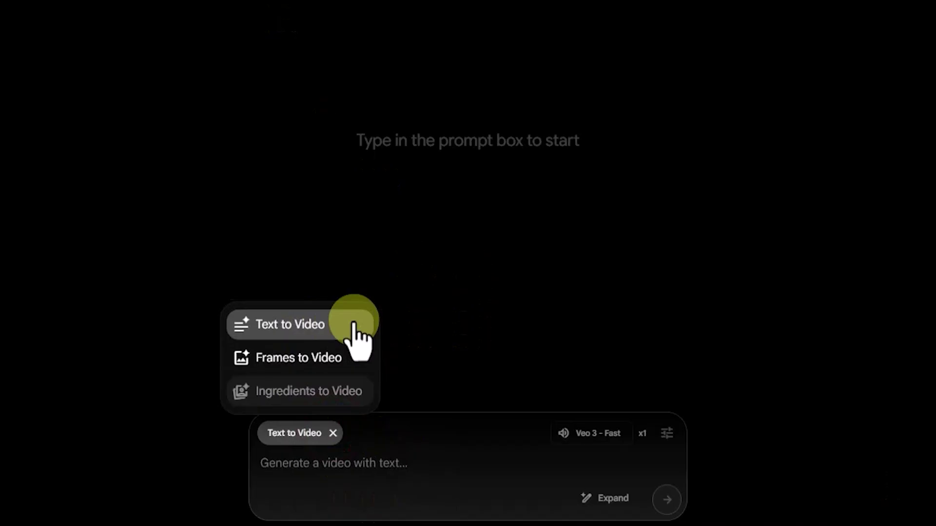
Step: Choose Text to Video and confirm Landscape (16:9), one output per prompt, and Veo 3 - Fast
{"action": "left_click", "coordinate": [354, 325]}
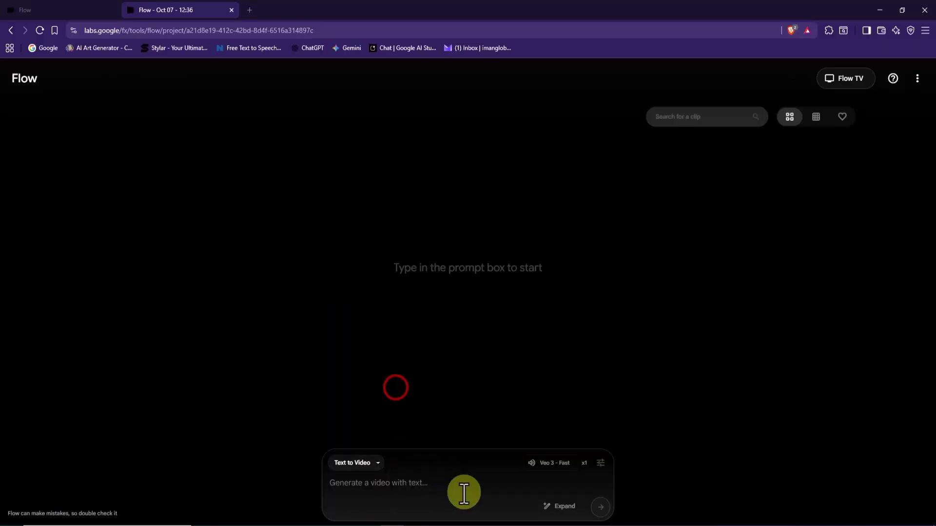
{"action": "left_click", "coordinate": [611, 433]}
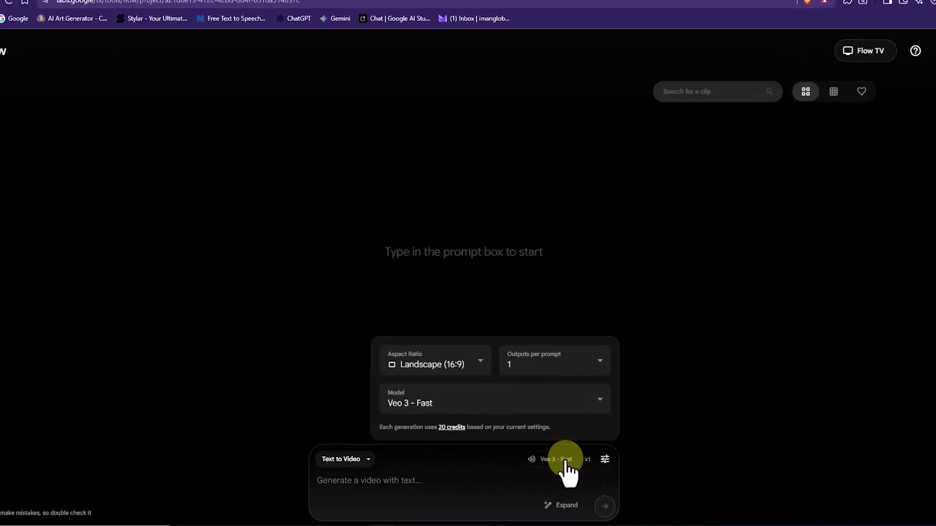
{"action": "left_click", "coordinate": [457, 358]}
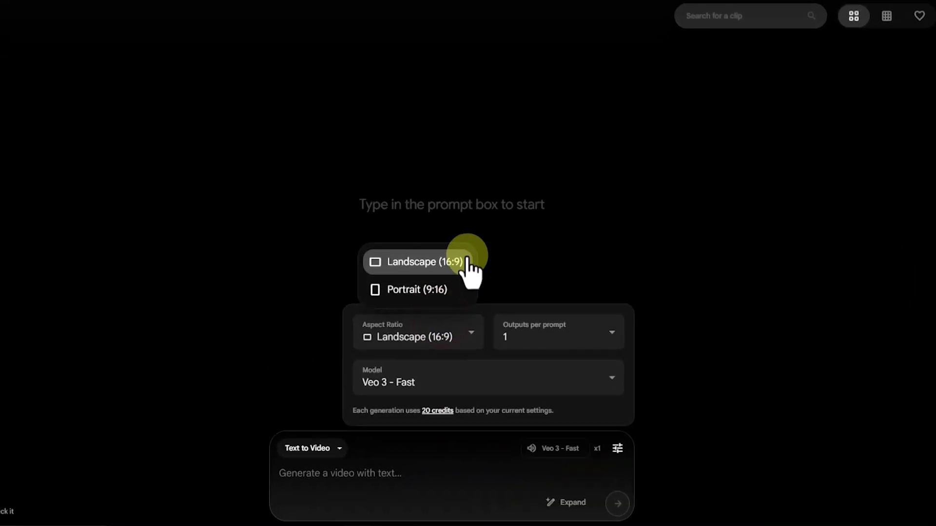
{"action": "left_click", "coordinate": [464, 322]}
{"action": "left_click", "coordinate": [615, 319]}
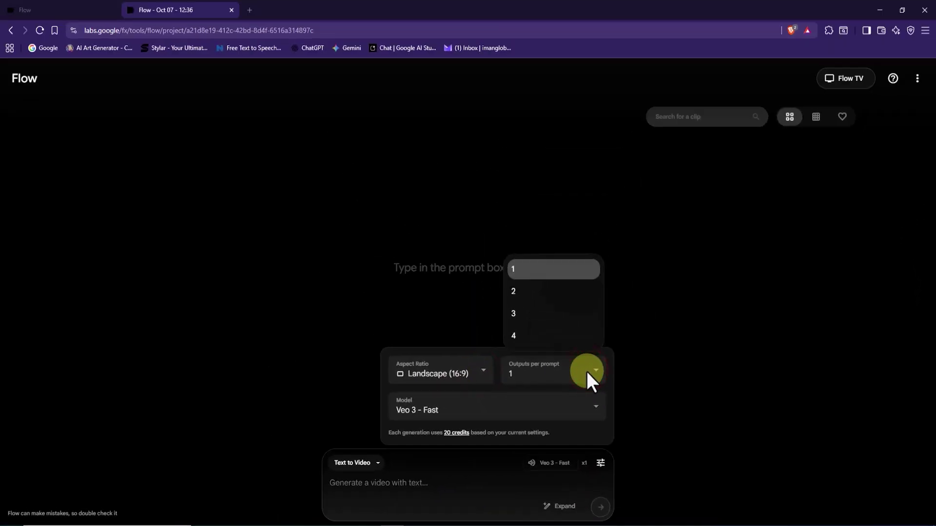
{"action": "left_click", "coordinate": [586, 372]}
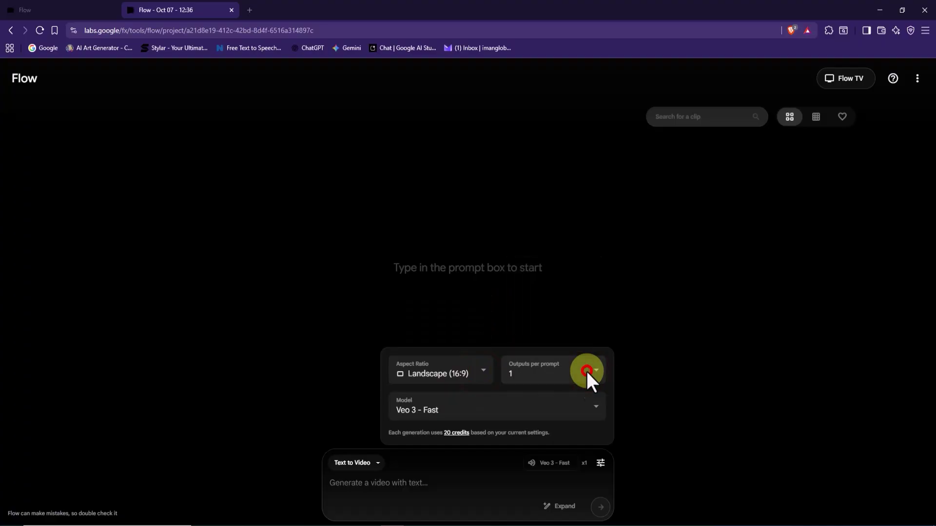
{"action": "left_click", "coordinate": [493, 410]}
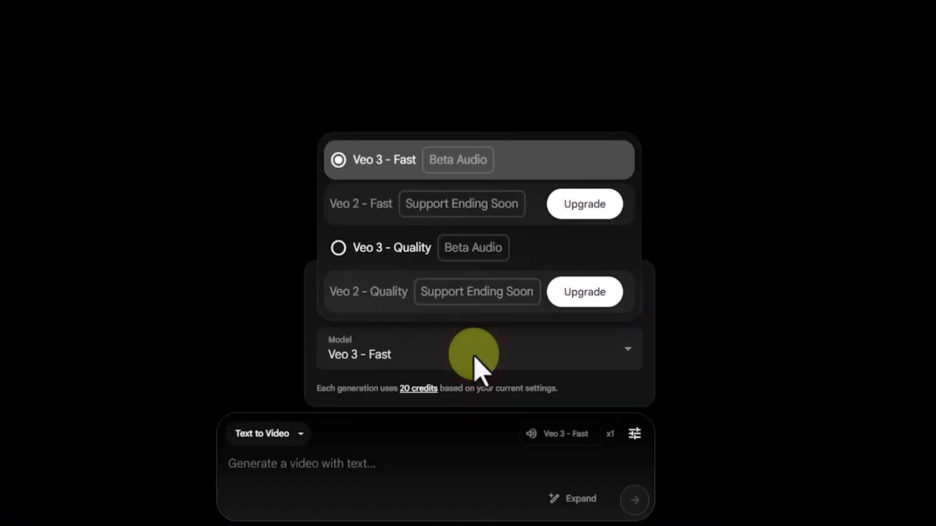
{"action": "left_click", "coordinate": [473, 355]}
{"action": "left_click", "coordinate": [635, 435]}
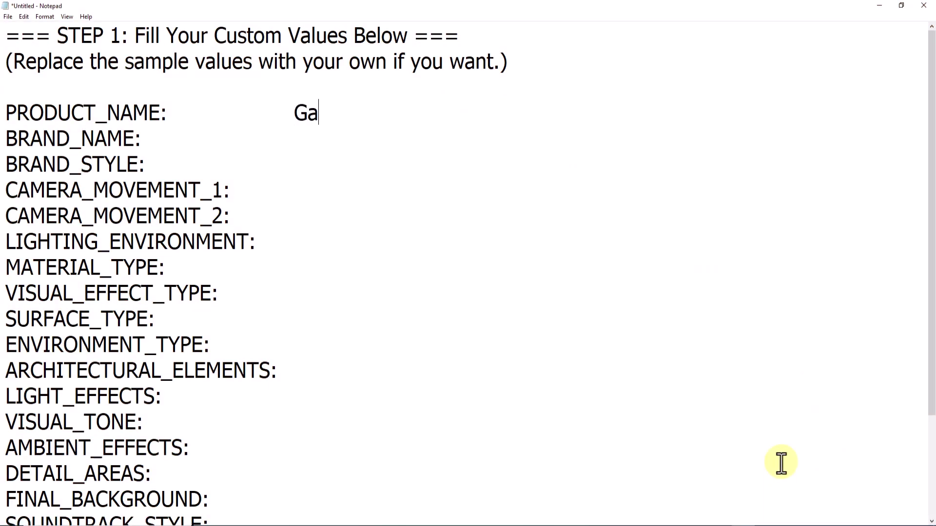
Step: Fill the template with PRODUCT_NAME 'Gaming Laptop' and BRAND_NAME 'ASUS TUF'
{"action": "type", "text": "ming Laptop"}
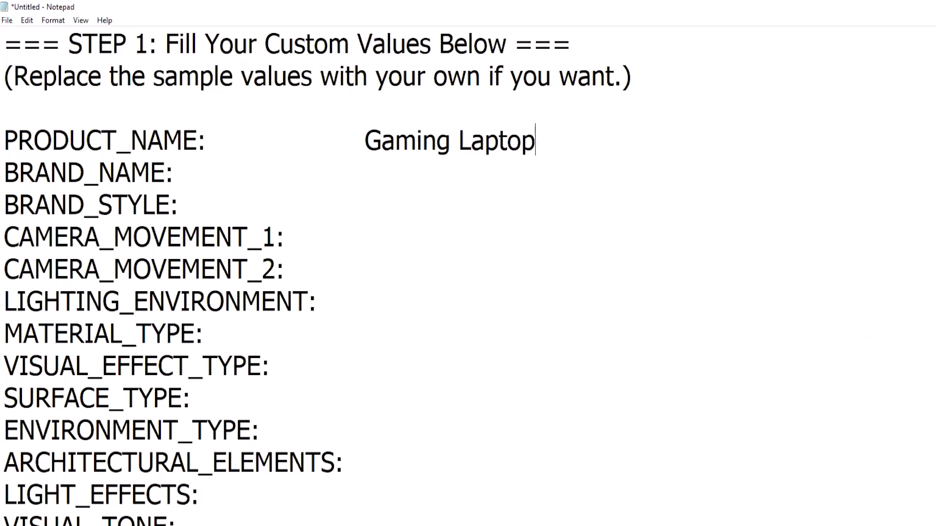
{"action": "left_click", "coordinate": [367, 173]}
{"action": "type", "text": "ASUS"}
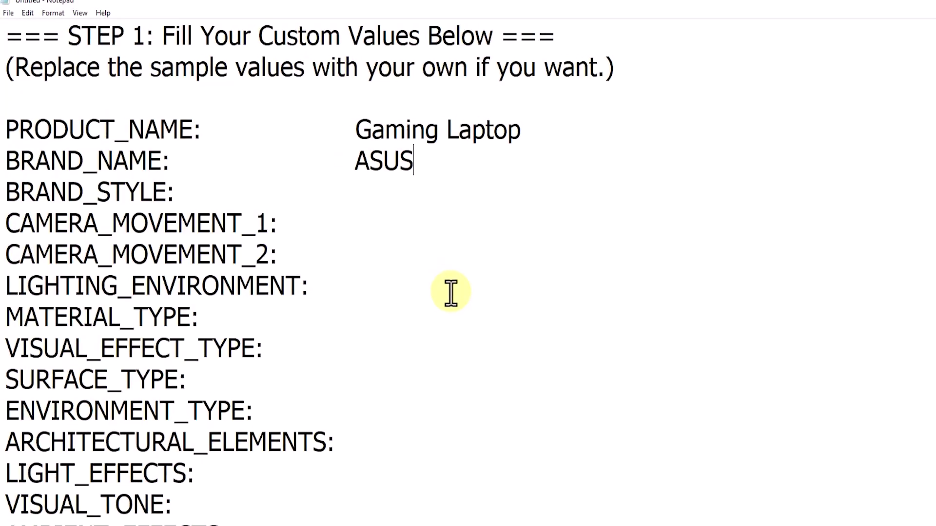
{"action": "type", "text": " TUF"}
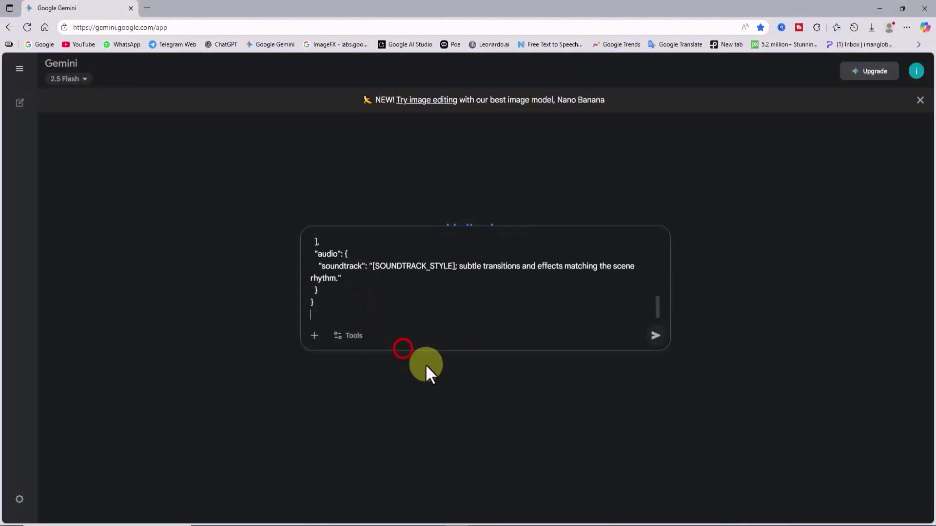
Step: Send the filled ASUS TUF template to Gemini and review the returned JSON video prompt
{"action": "left_click_drag", "start_coordinate": [657, 305], "coordinate": [654, 228]}
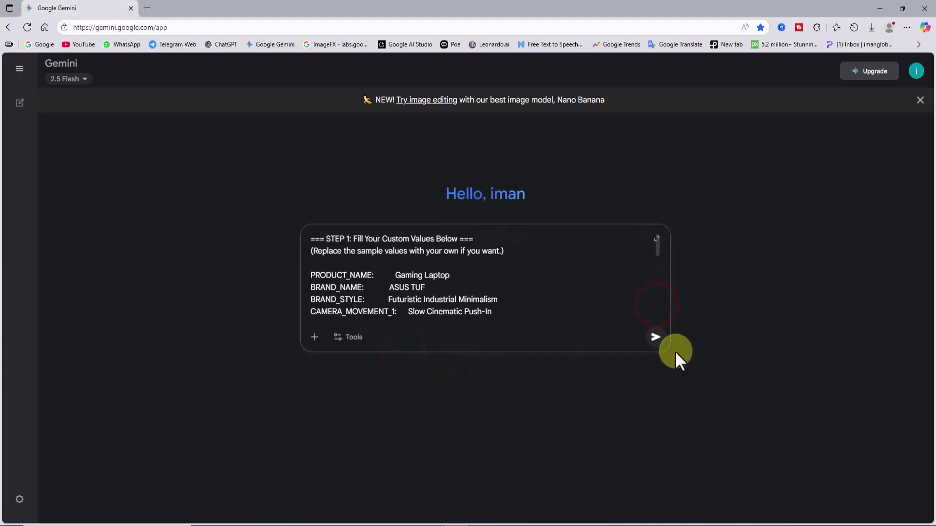
{"action": "left_click", "coordinate": [655, 337]}
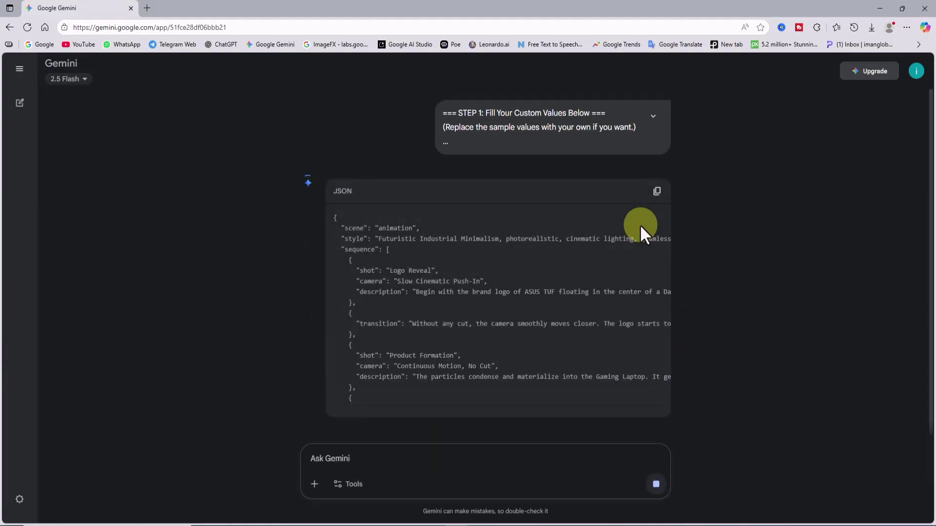
{"action": "scroll", "coordinate": [551, 311], "scroll_direction": "down", "scroll_amount": 4}
{"action": "scroll", "coordinate": [551, 311], "scroll_direction": "up", "scroll_amount": 4}
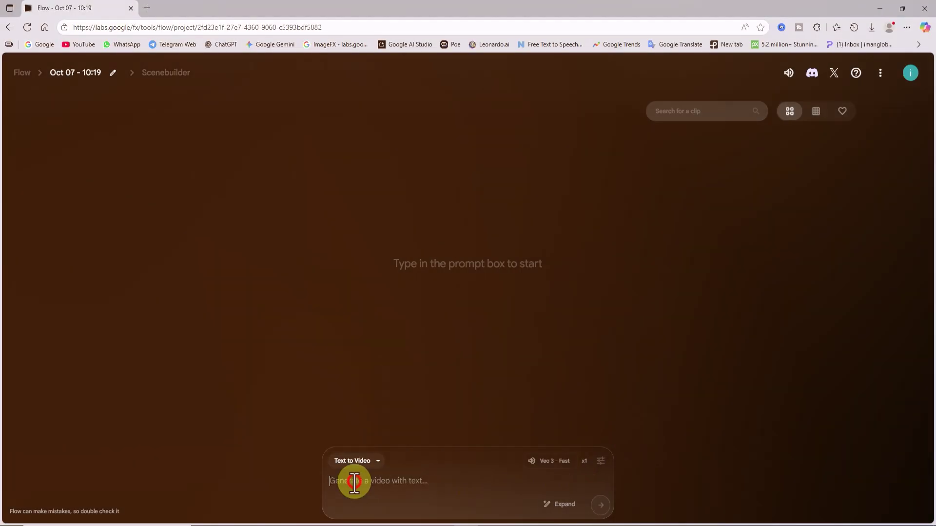
Step: Paste the ASUS TUF JSON prompt into Flow, generate the video, and play the TUF logo clip
{"action": "right_click", "coordinate": [354, 481]}
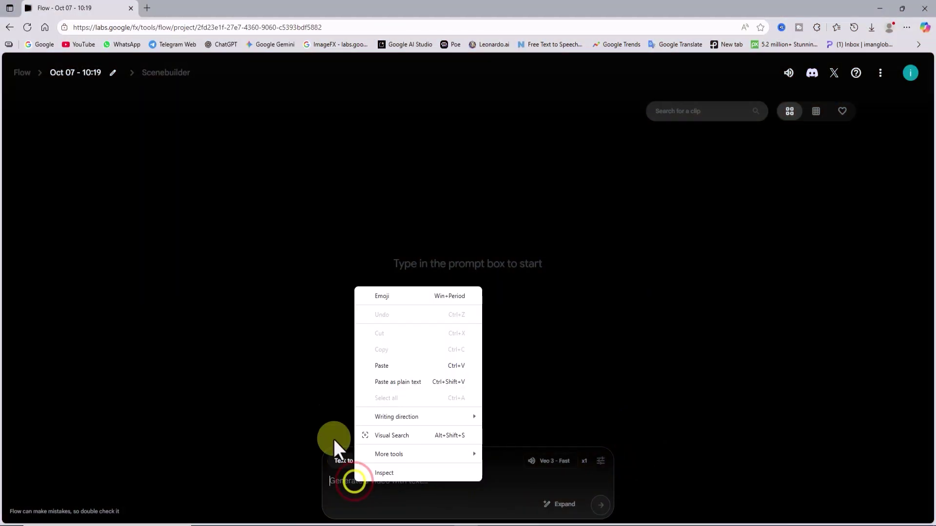
{"action": "left_click", "coordinate": [402, 366]}
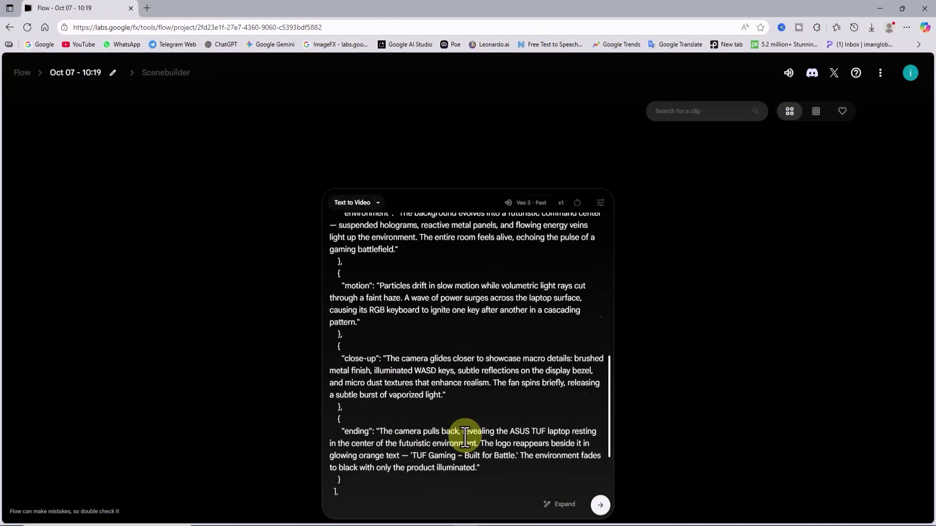
{"action": "left_click", "coordinate": [604, 506]}
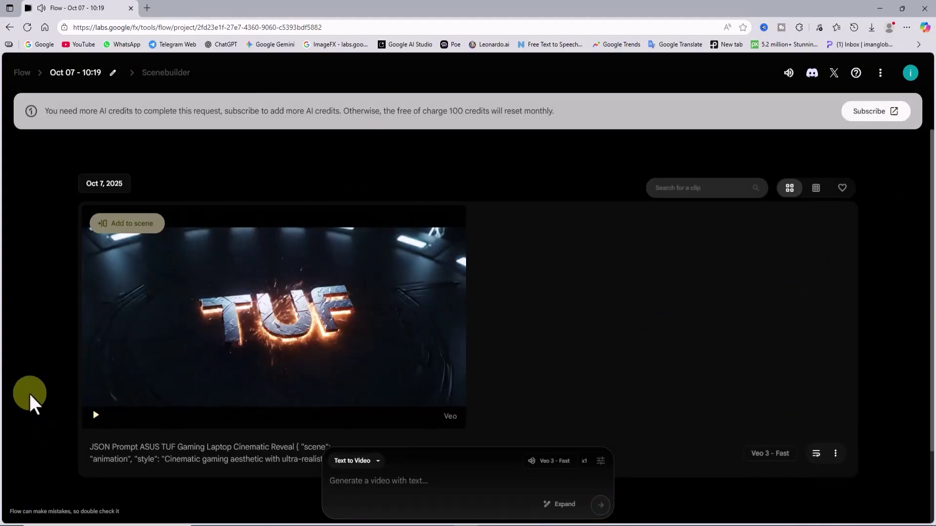
{"action": "left_click", "coordinate": [96, 414]}
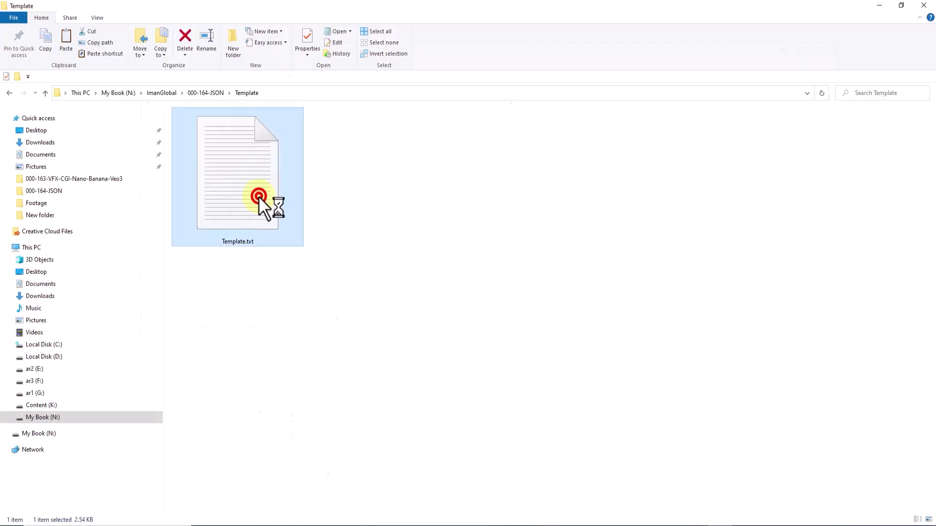
Step: Open Template.txt and fill its Step 1 fields for the Canon 5D Mark IV
{"action": "left_click", "coordinate": [817, 42]}
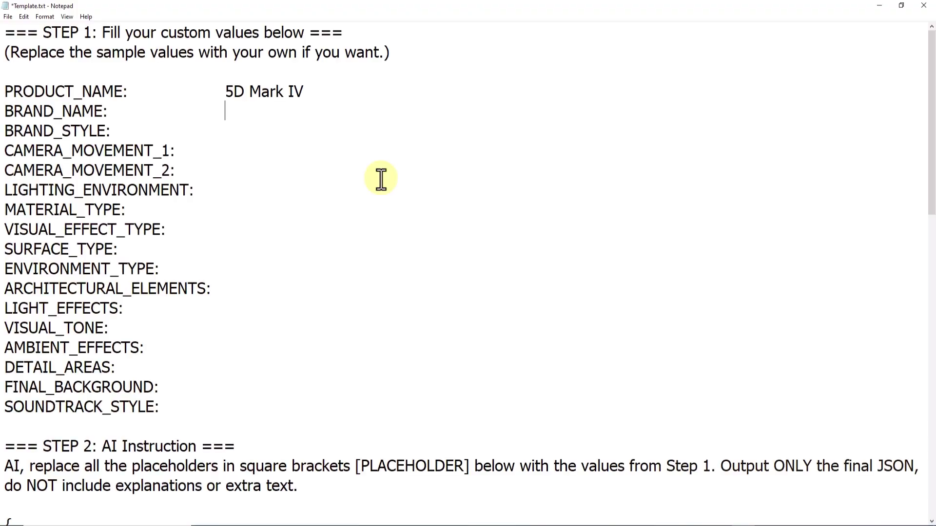
{"action": "type", "text": "Can"}
{"action": "type", "text": "on"}
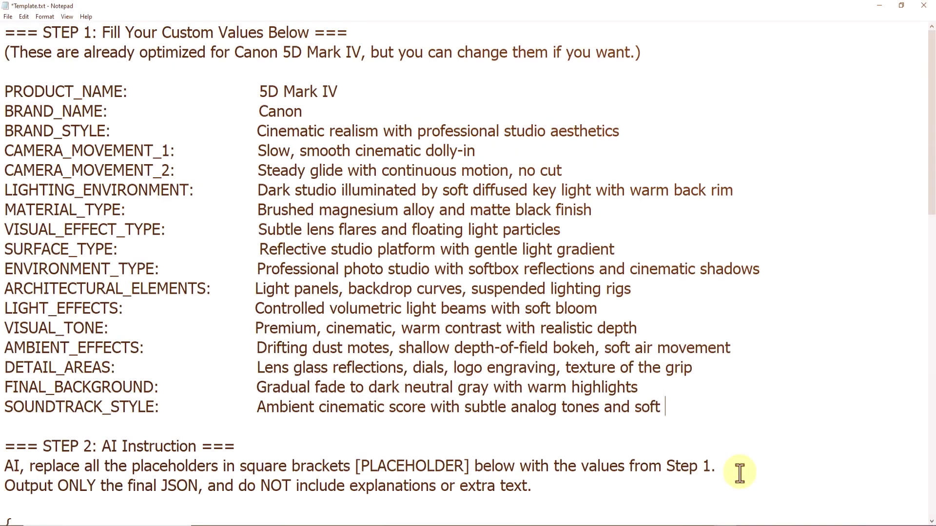
{"action": "type", "text": "pulse"}
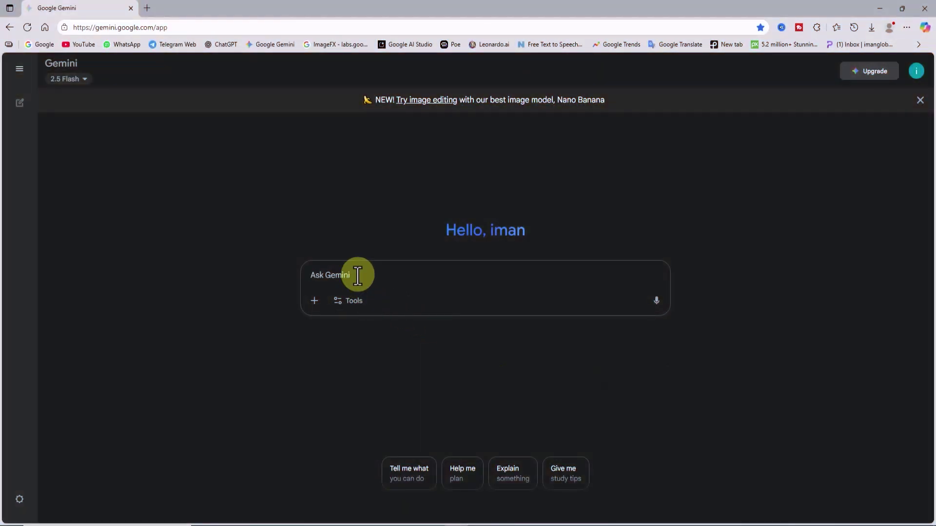
Step: Paste the Canon template into Gemini, send it, and copy the JSON reply
{"action": "right_click", "coordinate": [358, 276]}
{"action": "left_click", "coordinate": [413, 350]}
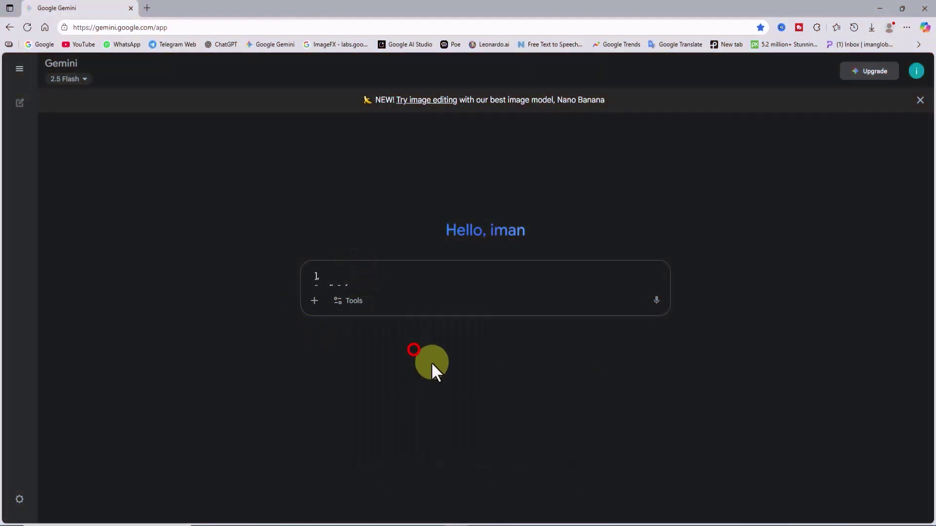
{"action": "left_click", "coordinate": [656, 339]}
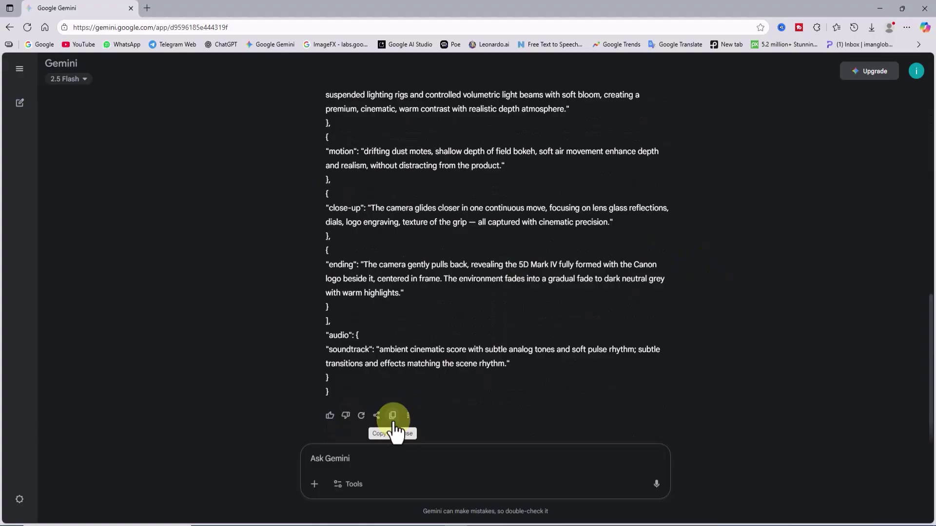
{"action": "left_click", "coordinate": [392, 416]}
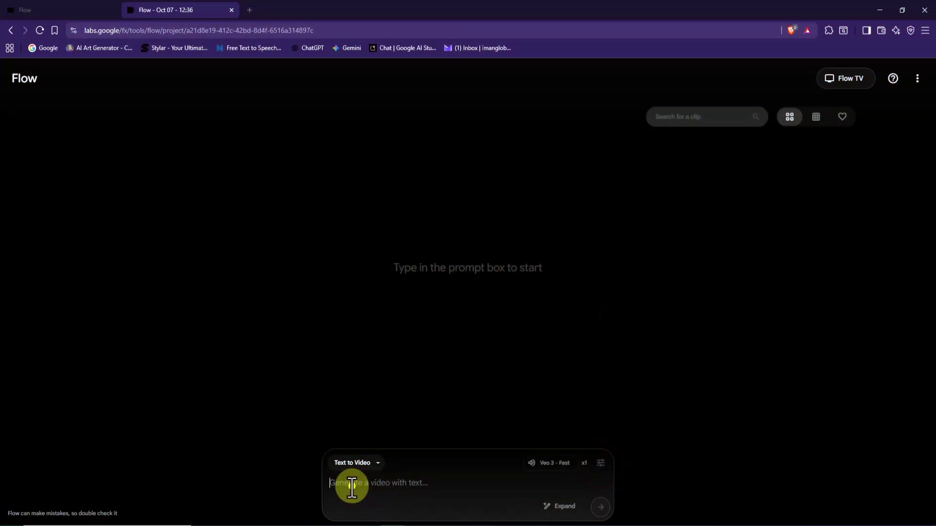
Step: Paste the Canon 5D Mark IV JSON prompt into the new Flow project and generate the video
{"action": "right_click", "coordinate": [351, 485]}
{"action": "left_click", "coordinate": [384, 337]}
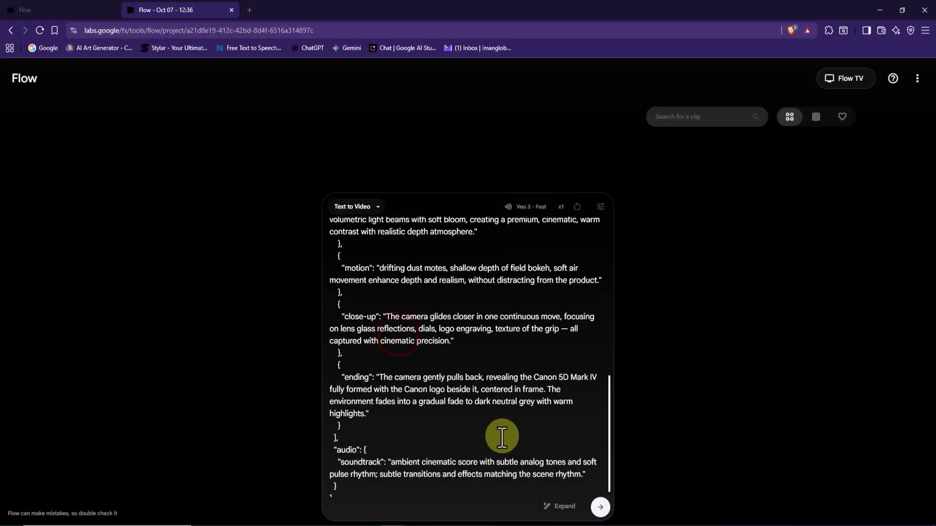
{"action": "left_click", "coordinate": [600, 507]}
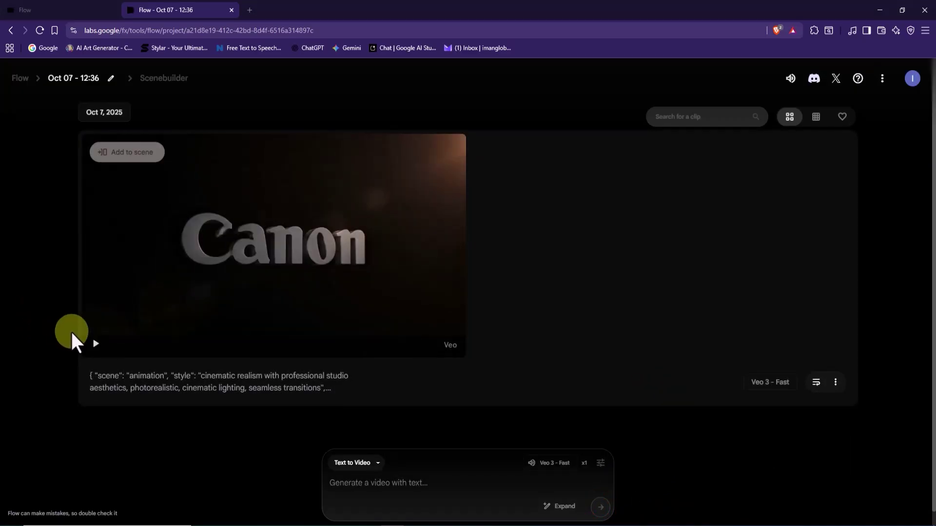
{"action": "mouse_move", "coordinate": [97, 343]}
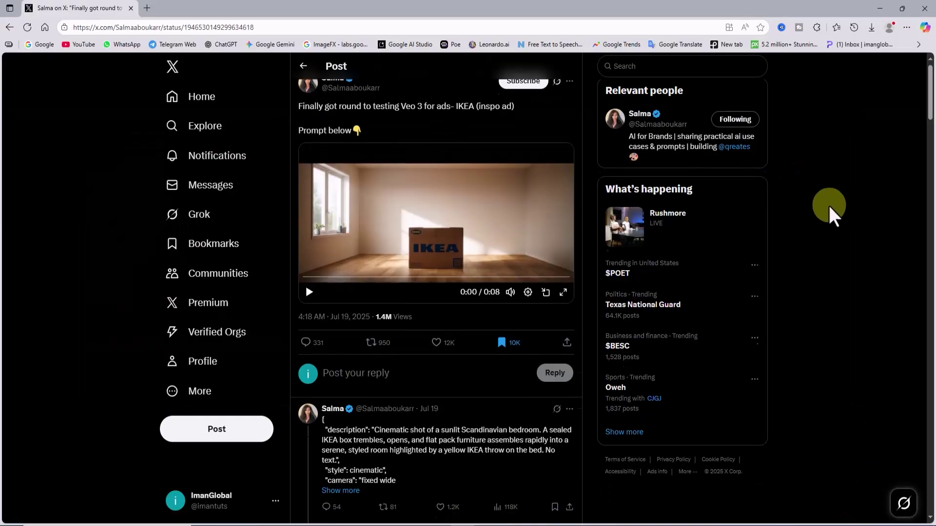
Step: Expand the IKEA post with Show more, select its full JSON prompt, and copy it
{"action": "left_click", "coordinate": [350, 251]}
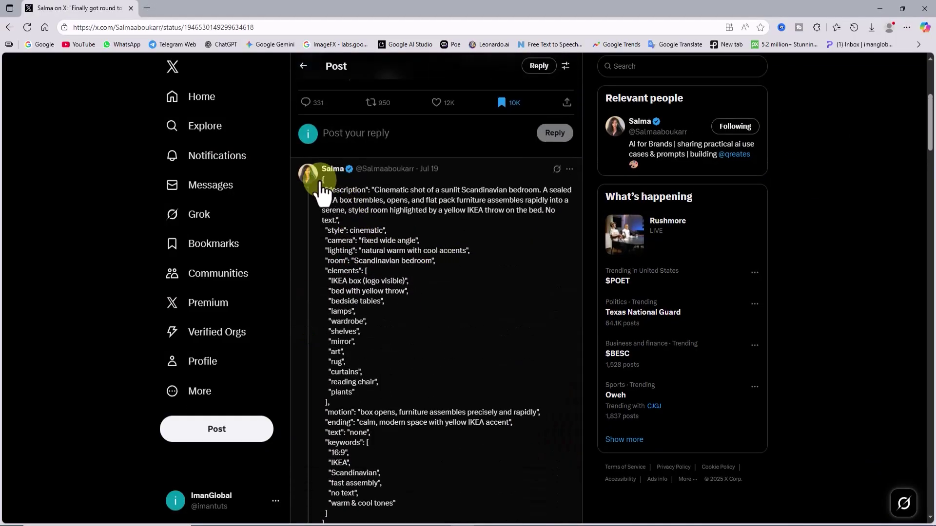
{"action": "left_click_drag", "start_coordinate": [356, 519], "coordinate": [365, 471]}
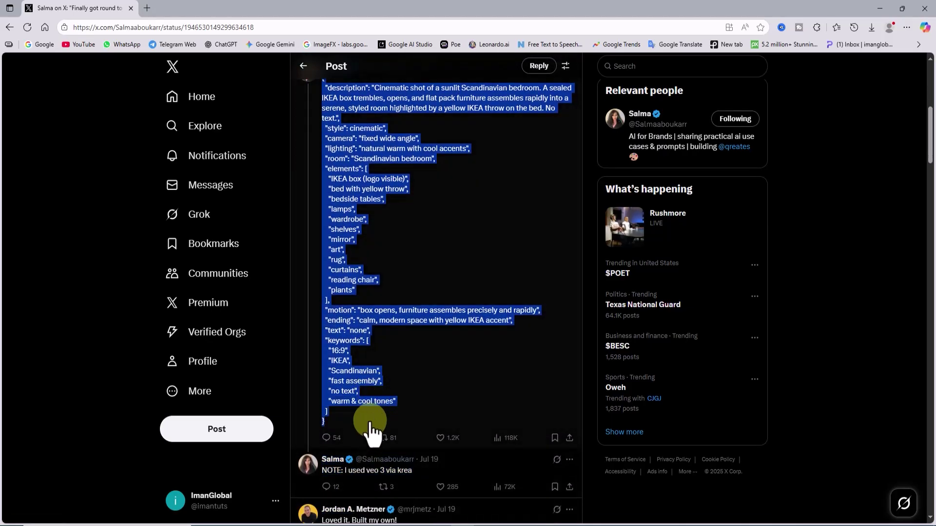
{"action": "right_click", "coordinate": [375, 314]}
{"action": "left_click", "coordinate": [446, 324]}
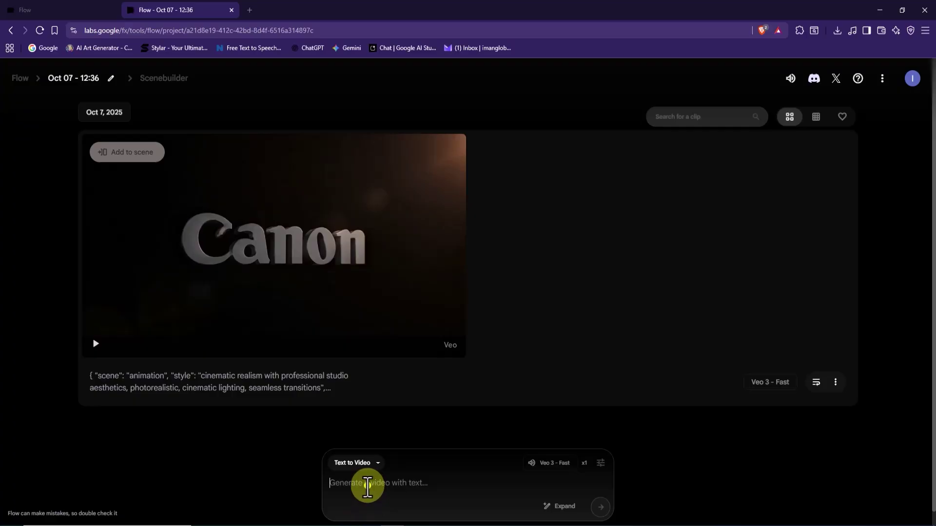
Step: Paste the IKEA JSON prompt into Flow, generate the unboxing video, and play it with sound
{"action": "right_click", "coordinate": [367, 486]}
{"action": "left_click", "coordinate": [411, 336]}
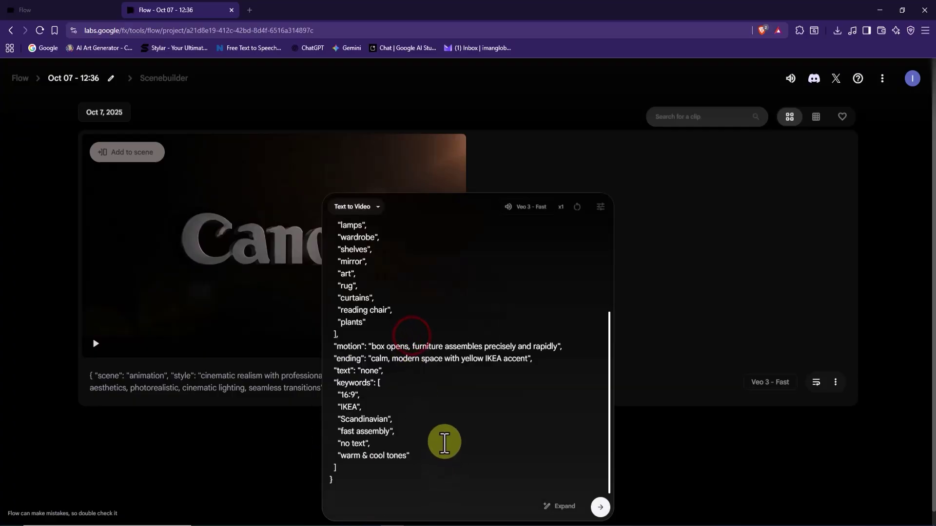
{"action": "scroll", "coordinate": [441, 472], "scroll_direction": "up", "scroll_amount": 5}
{"action": "left_click", "coordinate": [602, 509]}
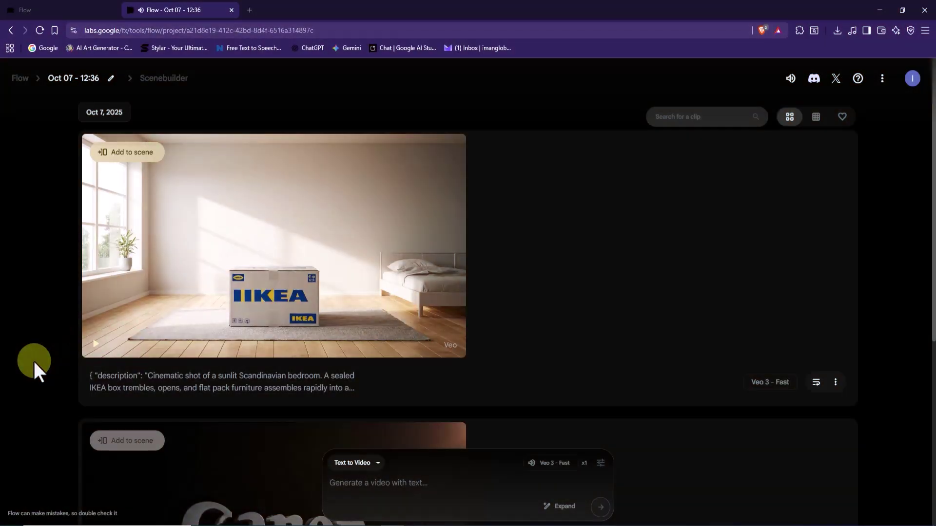
{"action": "left_click", "coordinate": [95, 346]}
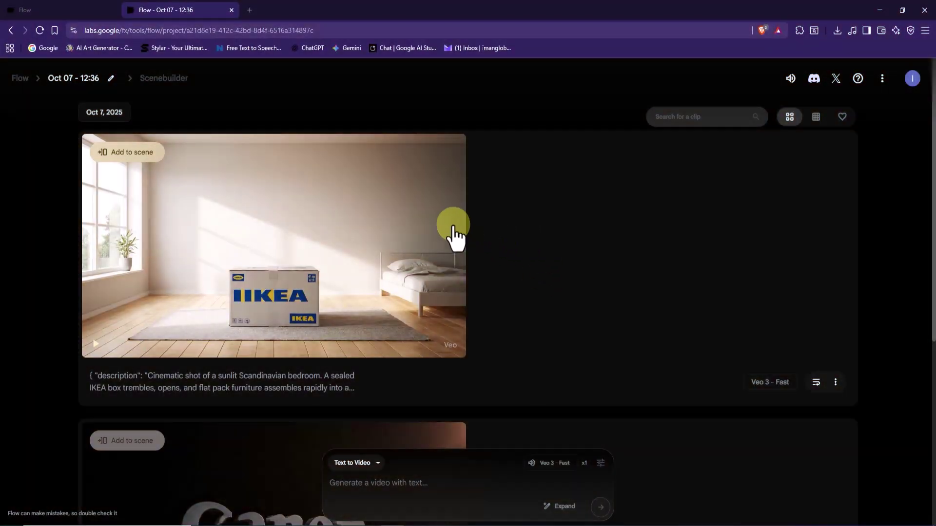
Step: Download the IKEA unboxing clip as an original-size 720p mp4
{"action": "mouse_move", "coordinate": [422, 169]}
{"action": "left_click", "coordinate": [406, 152]}
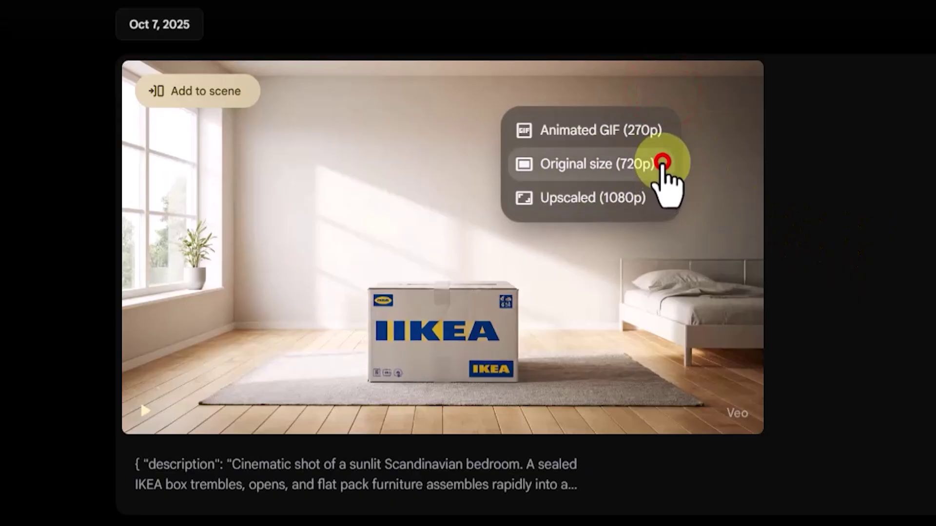
{"action": "left_click", "coordinate": [662, 163]}
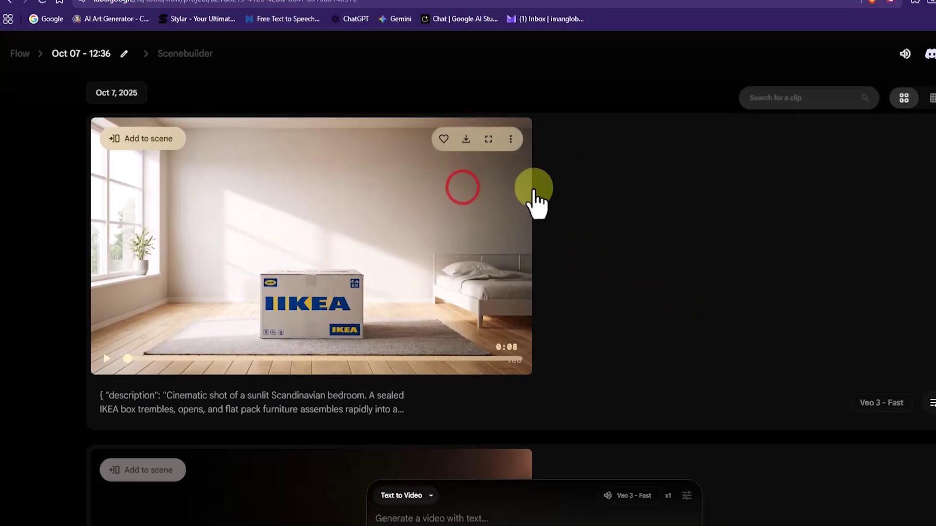